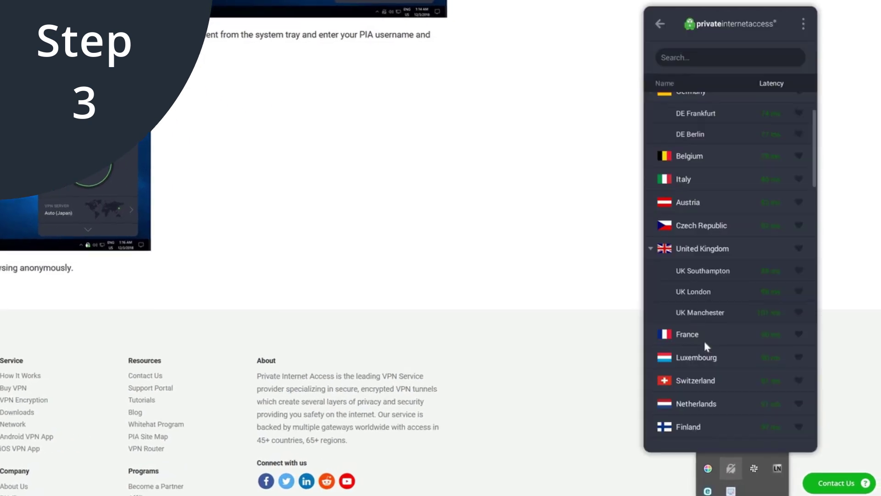
scroll(703, 339, down, 3)
scroll(704, 339, down, 3)
scroll(704, 339, down, 3)
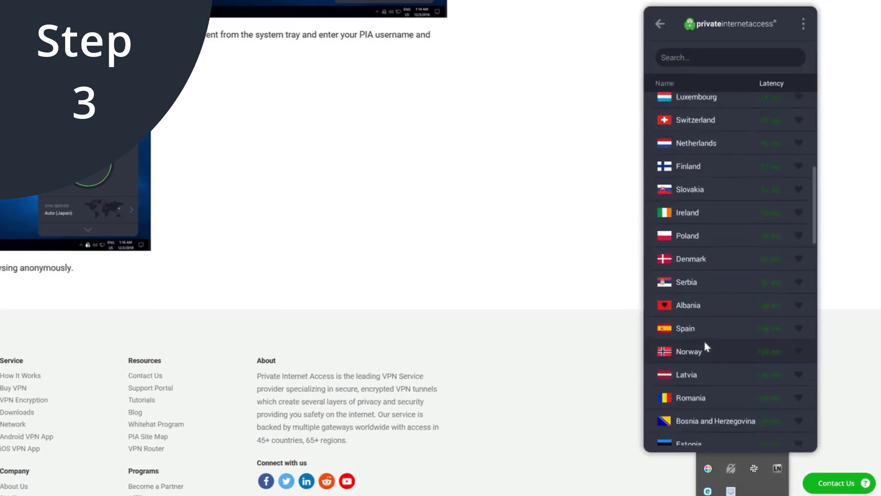
scroll(703, 339, down, 3)
scroll(703, 340, down, 3)
scroll(701, 322, down, 2)
scroll(693, 290, down, 1)
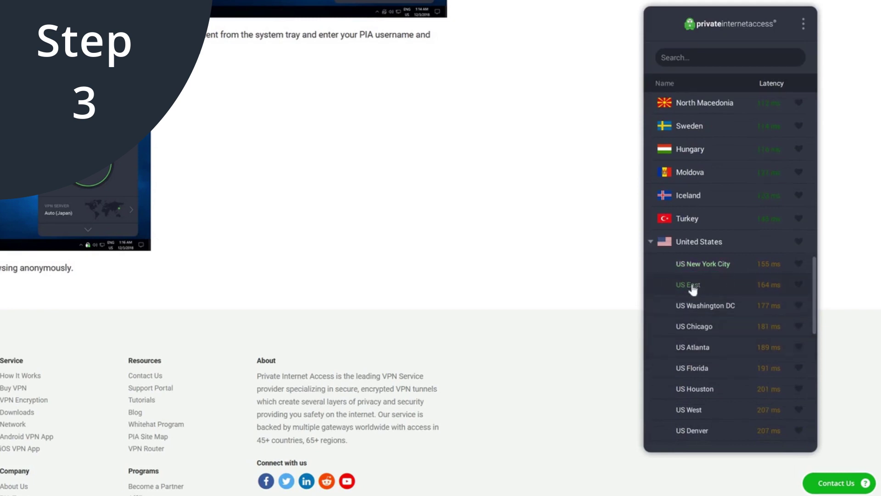
Select US East from the region list and start the VPN connection to it
click(692, 286)
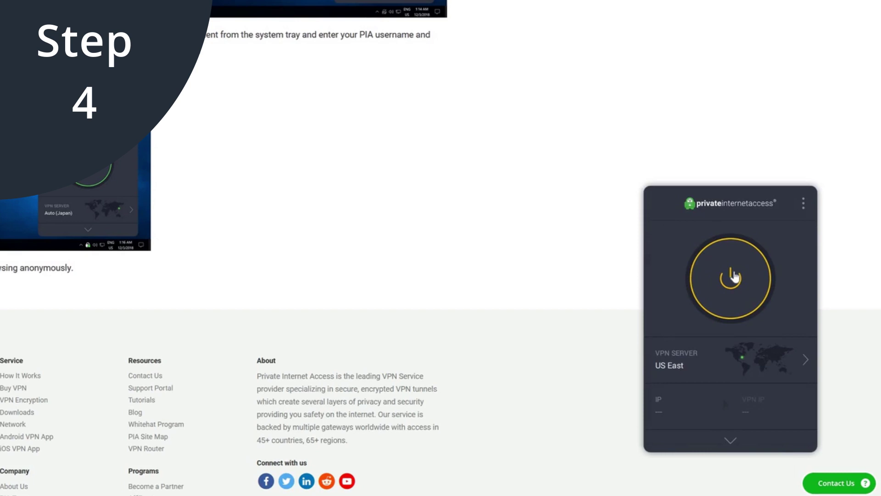
click(734, 276)
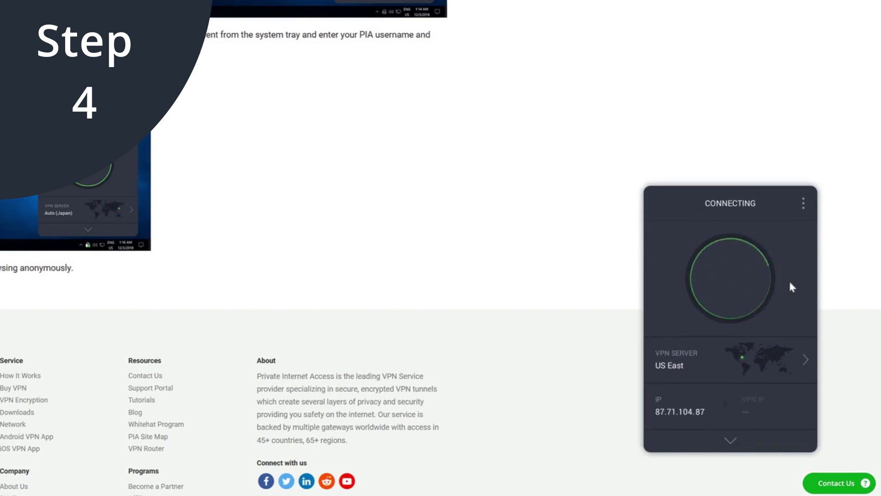